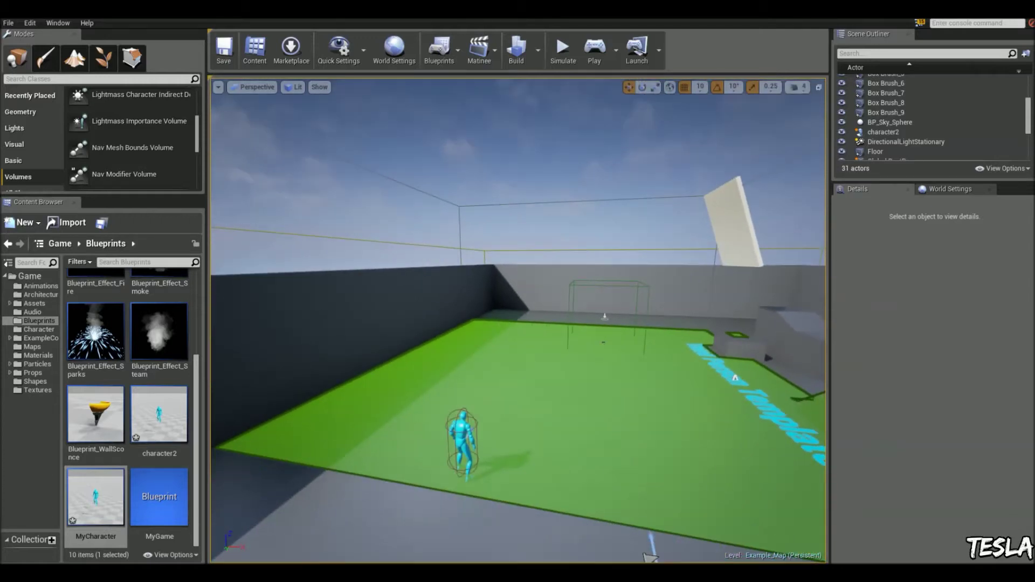
# - Select the MyCharacter blueprint in the Content Browser's Blueprints folder, passing over character2
pyautogui.click(183, 429)
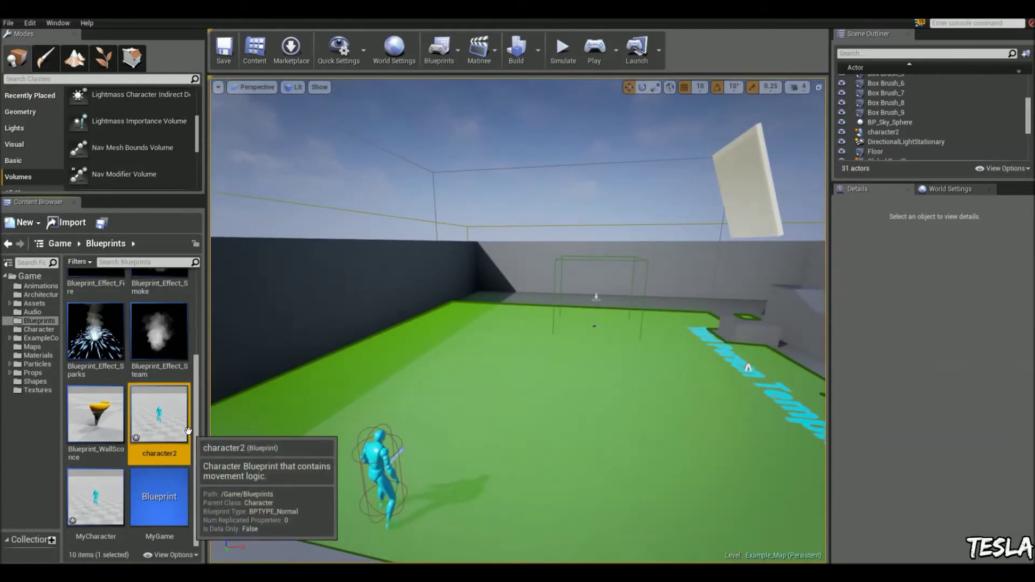
pyautogui.click(111, 504)
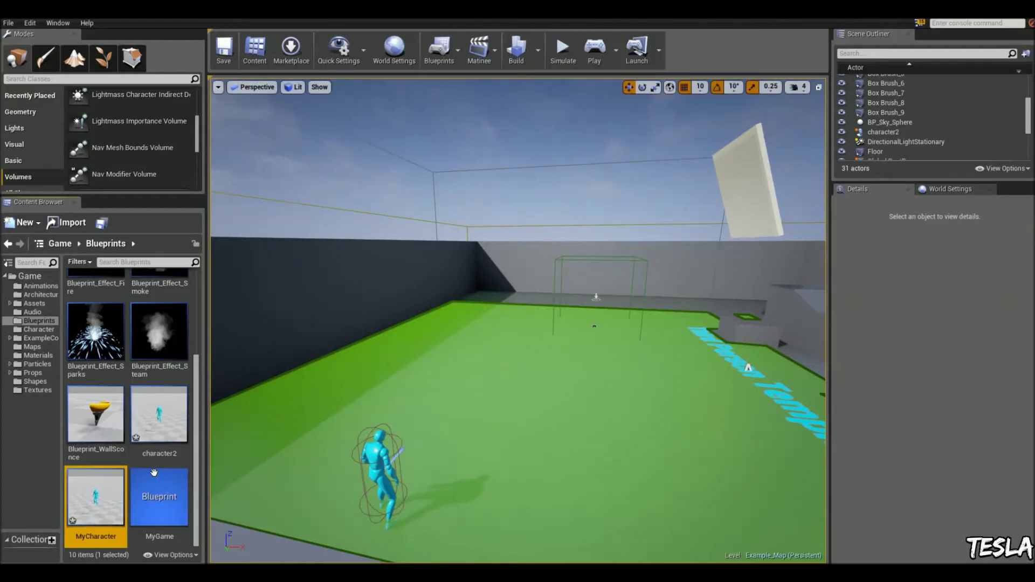
# - Place and delete a MyCharacter, then playtest running through the trigger to shatter the wall
pyautogui.moveTo(96, 497); pyautogui.dragTo(552, 408)
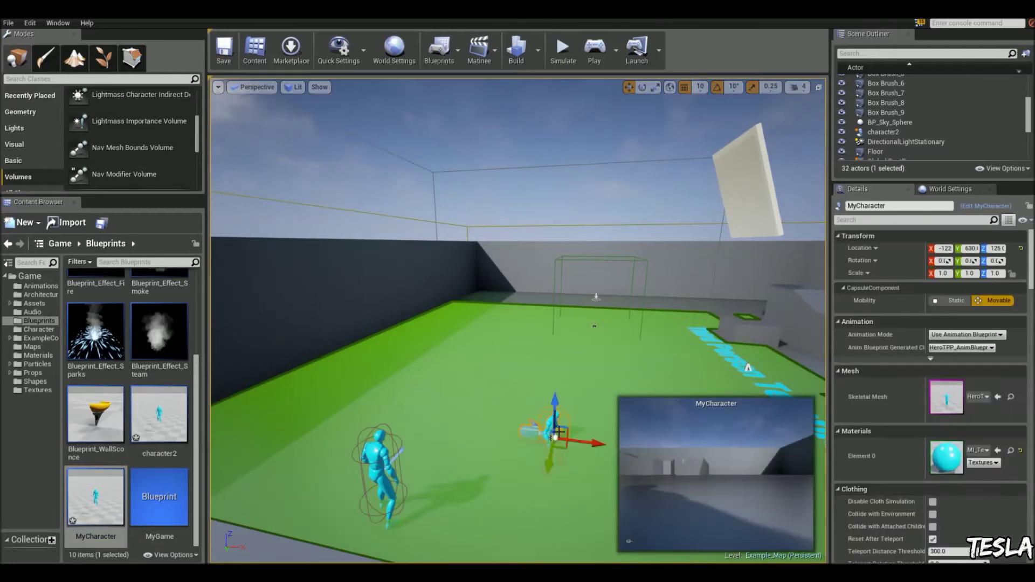
pyautogui.press('Delete')
pyautogui.click(595, 49)
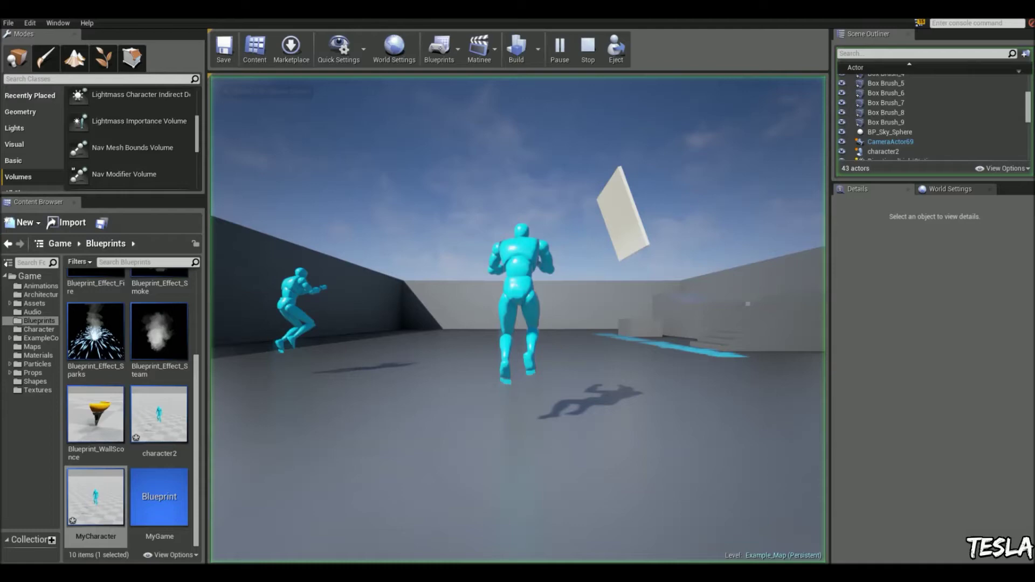
pyautogui.press('w')
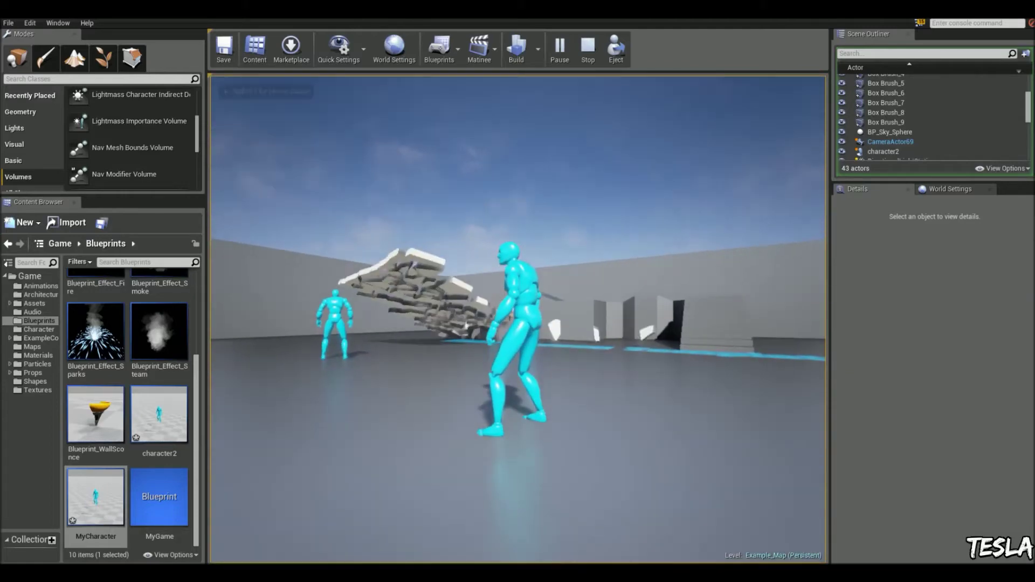
pyautogui.press('s')
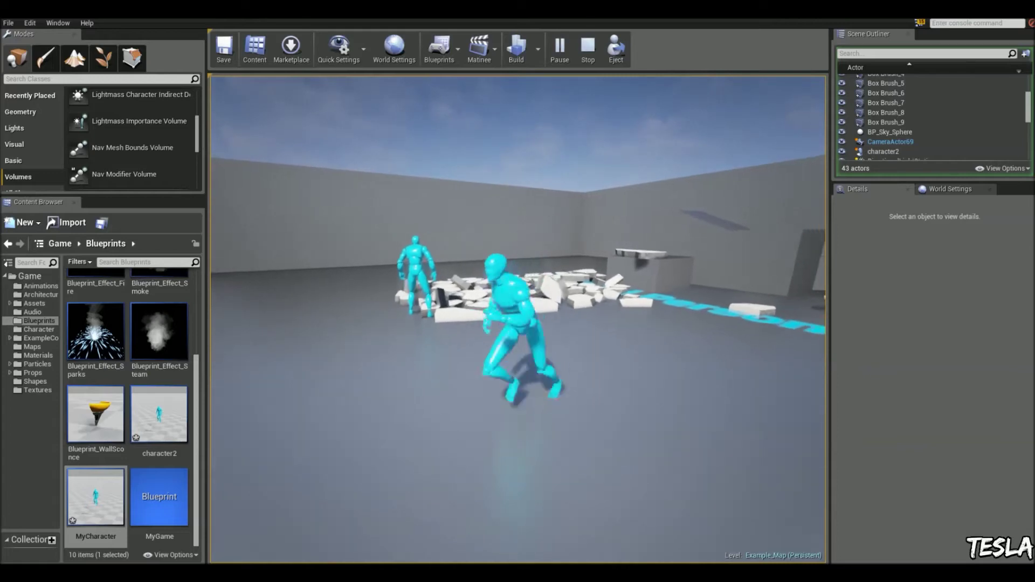
pyautogui.press('w')
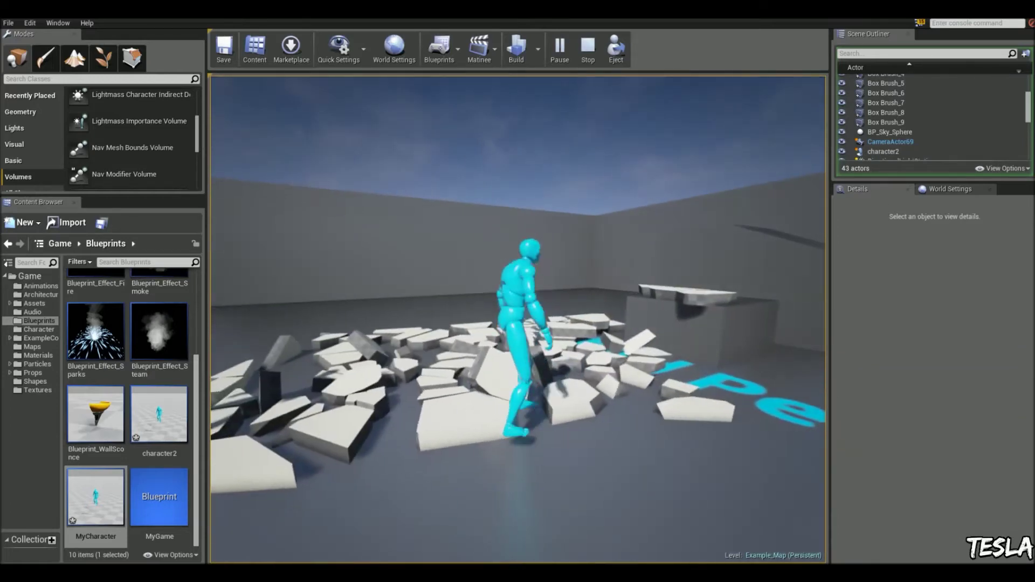
pyautogui.press('Escape')
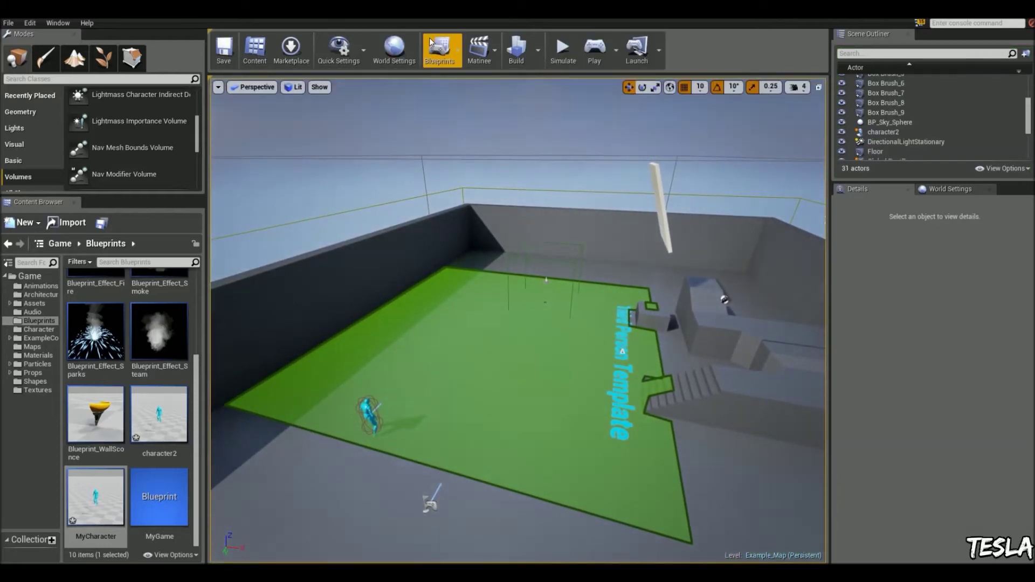
# - Open the Level Blueprint and add Cast To MyCharacter from the overlap event's Other Actor pin
pyautogui.click(435, 48)
pyautogui.click(475, 82)
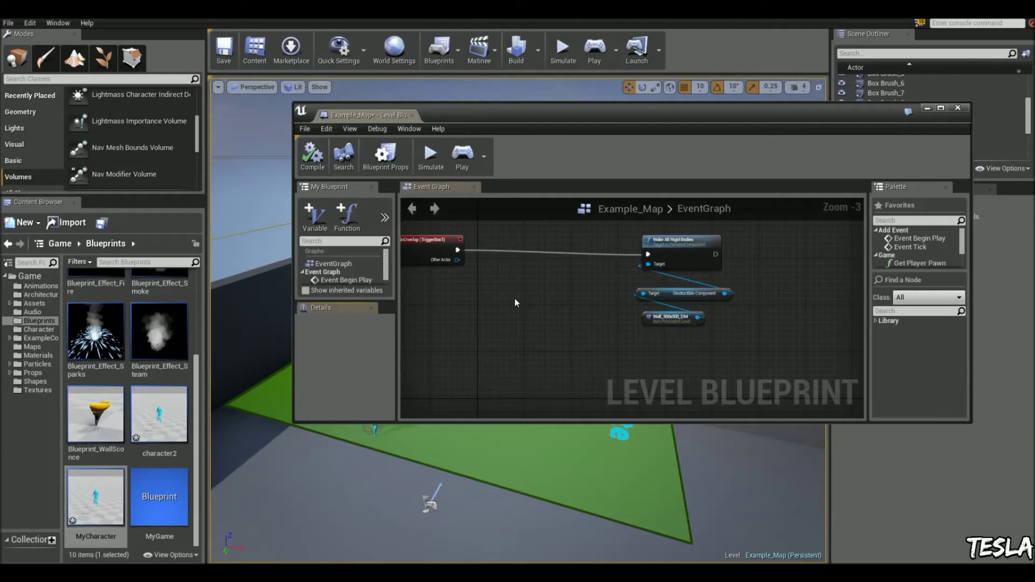
pyautogui.scroll(1, 516, 303)
pyautogui.scroll(1, 571, 291)
pyautogui.scroll(1, 512, 267)
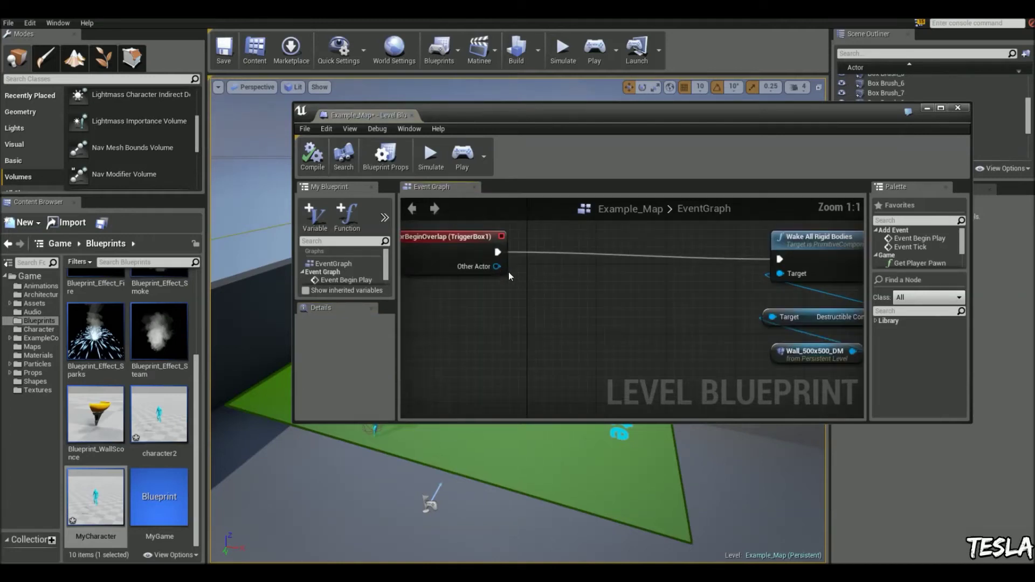
pyautogui.moveTo(497, 267); pyautogui.dragTo(586, 285)
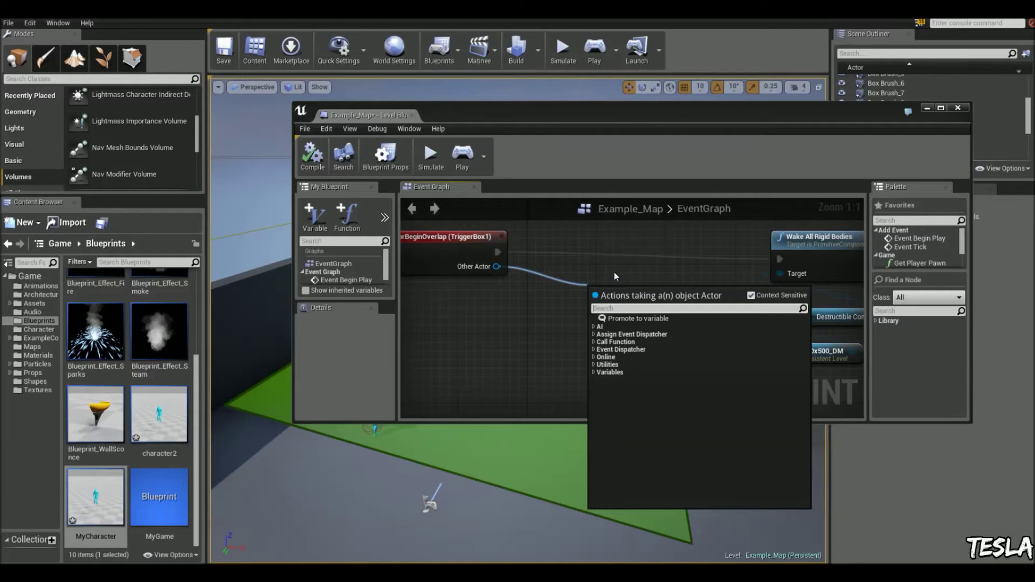
pyautogui.write('cast to')
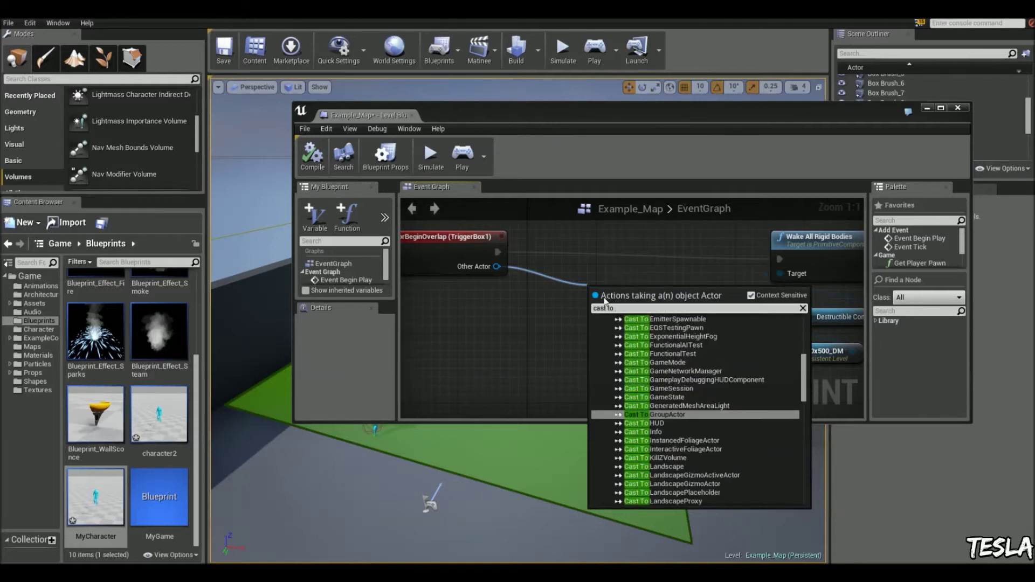
pyautogui.write('mycha')
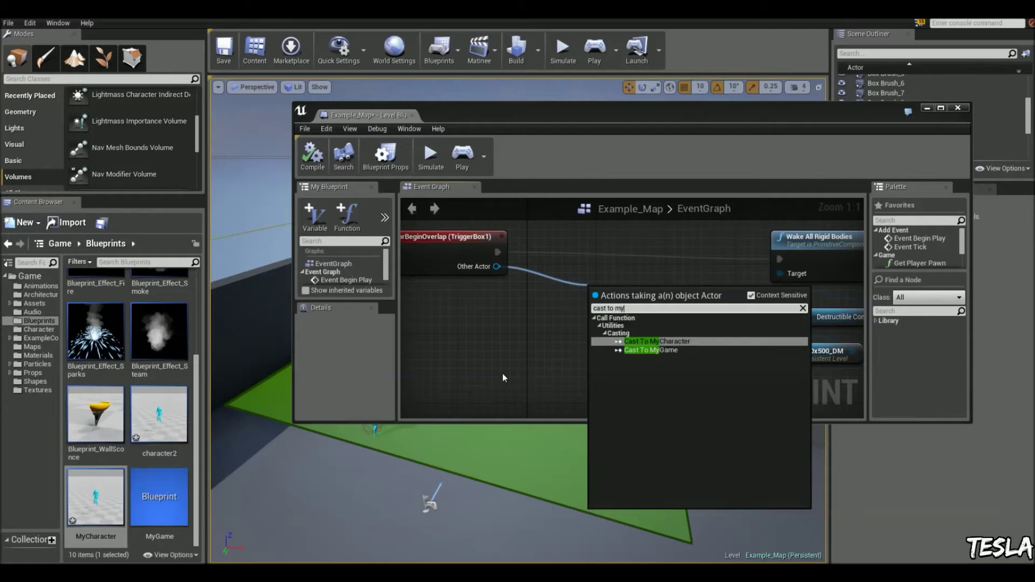
pyautogui.press('Return')
# - Wire the overlap event into the cast, and the successful cast into Wake All Rigid Bodies
pyautogui.moveTo(497, 251)
pyautogui.mouseDown()
pyautogui.moveTo(597, 304)
pyautogui.moveTo(598, 318)
pyautogui.mouseUp()
pyautogui.moveTo(700, 304); pyautogui.dragTo(779, 258)
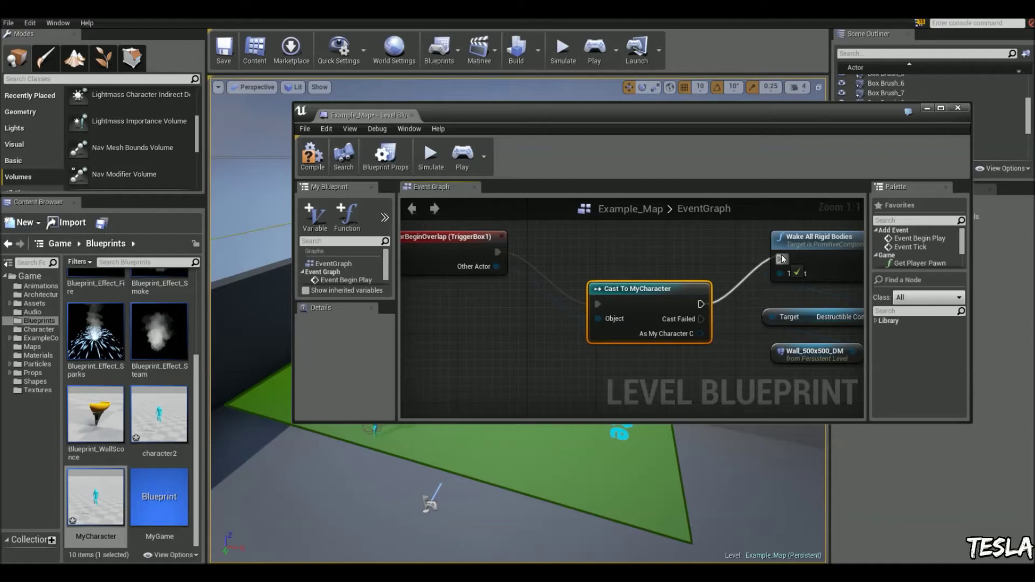
pyautogui.moveTo(665, 288); pyautogui.dragTo(657, 236)
pyautogui.click(660, 307)
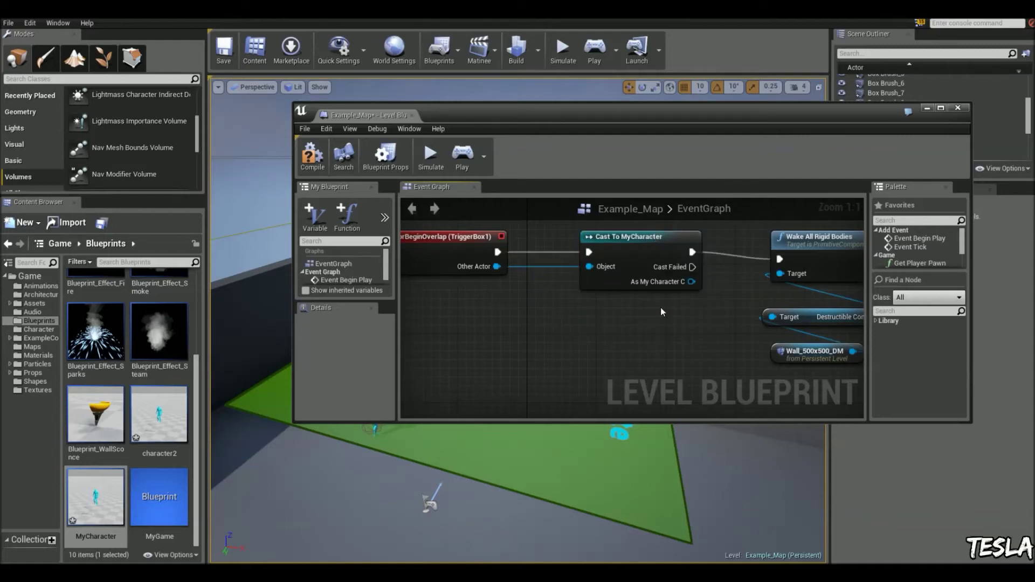
# - Reposition the Level Blueprint window and pan the graph to show the whole cast chain
pyautogui.moveTo(650, 311); pyautogui.dragTo(575, 344, button='right')
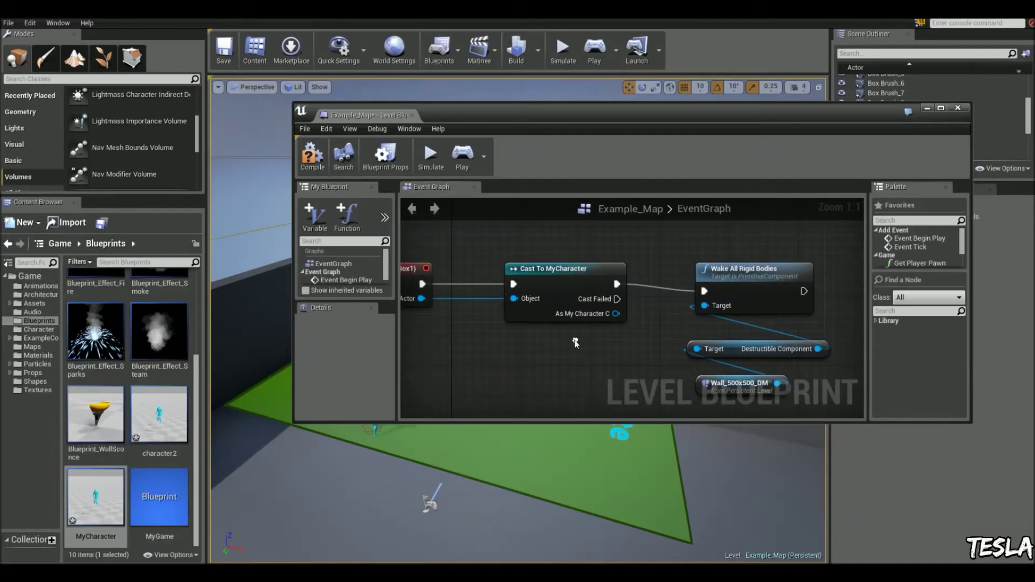
pyautogui.moveTo(645, 120); pyautogui.dragTo(638, 247)
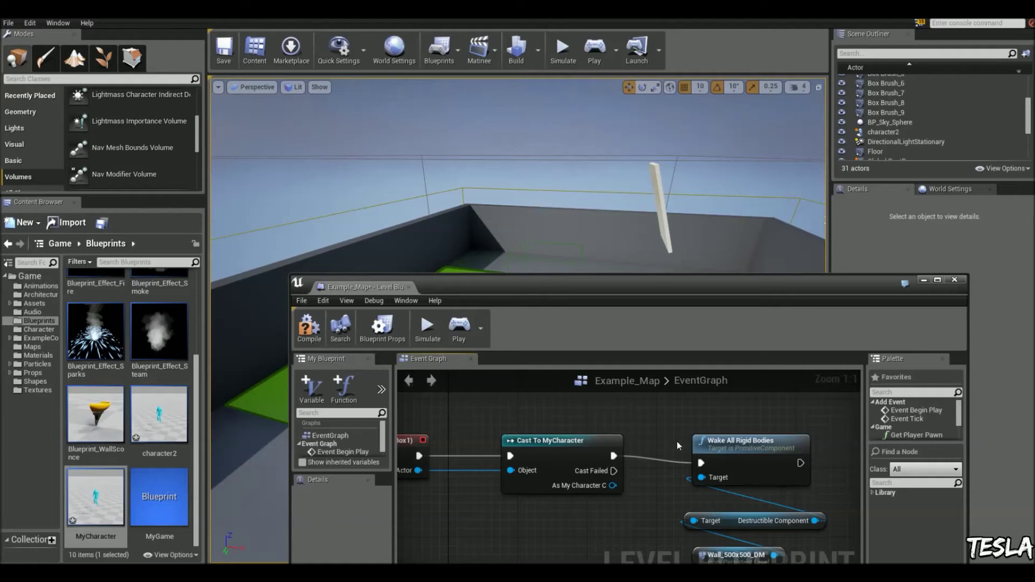
pyautogui.moveTo(678, 446)
pyautogui.mouseDown(button='right')
pyautogui.moveTo(571, 421)
pyautogui.moveTo(609, 422)
pyautogui.moveTo(583, 428)
pyautogui.moveTo(595, 434)
pyautogui.mouseUp(button='right')
pyautogui.scroll(-1, 611, 421)
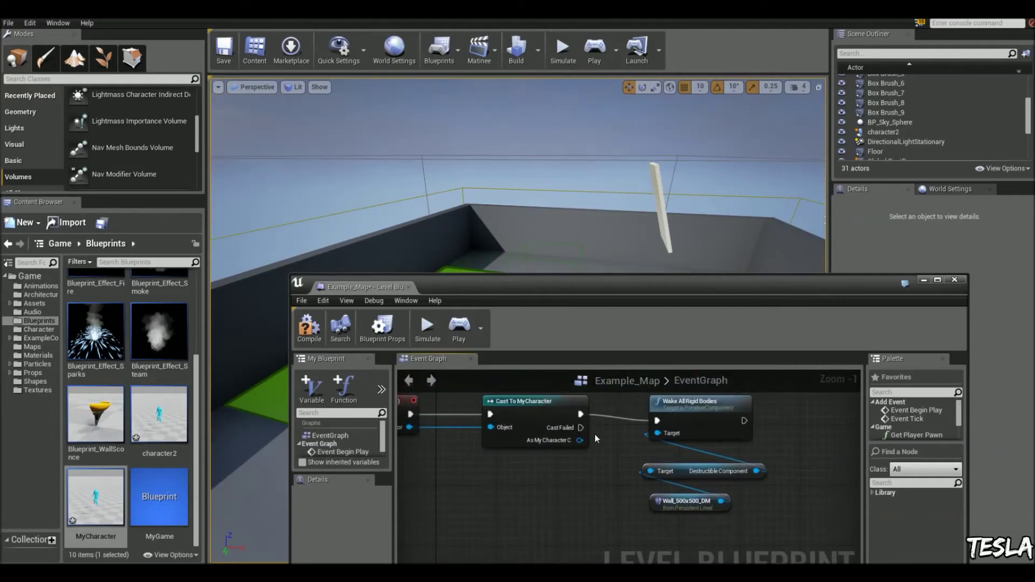
pyautogui.moveTo(606, 283); pyautogui.dragTo(561, 179)
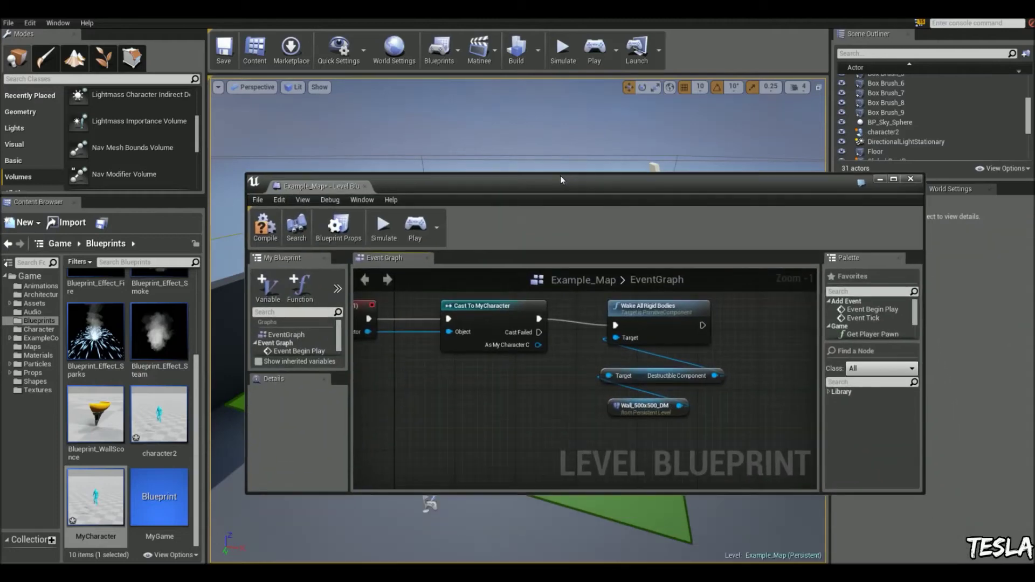
pyautogui.moveTo(544, 393); pyautogui.dragTo(546, 335, button='right')
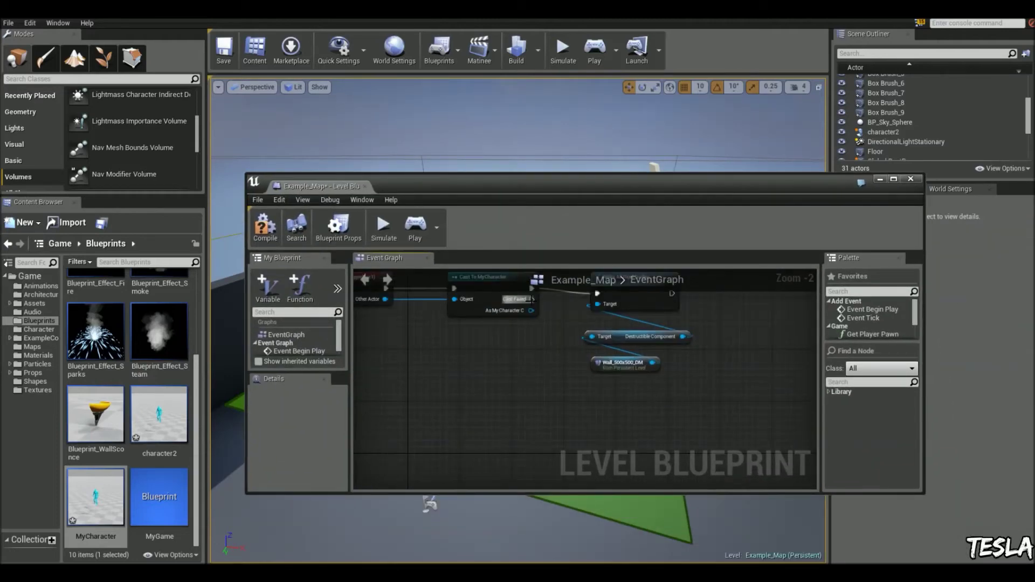
# - Add a Print String on Cast Failed with In String 'Wrong character in trigger!'
pyautogui.moveTo(531, 299); pyautogui.dragTo(586, 414)
pyautogui.write('print')
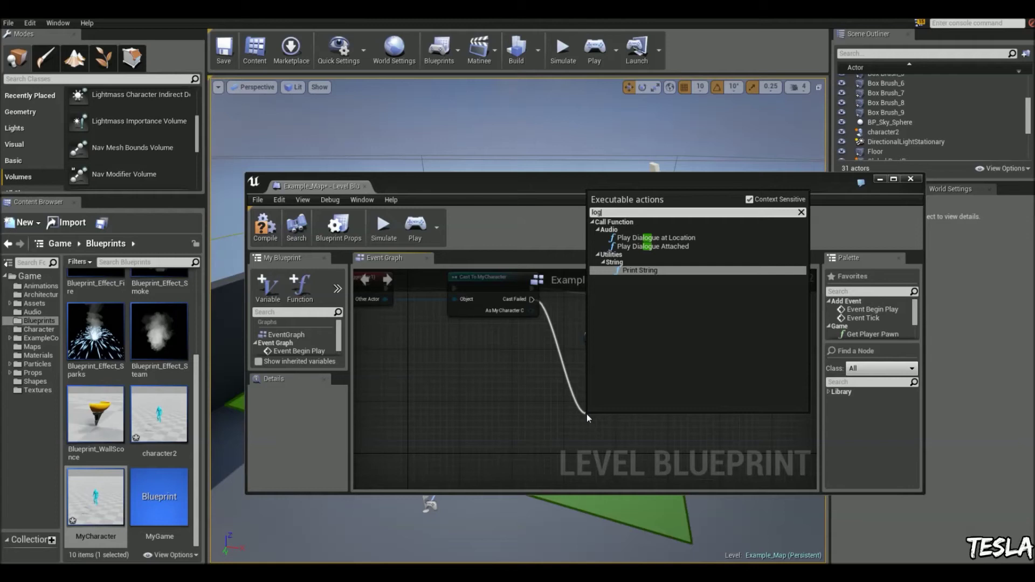
pyautogui.press('Return')
pyautogui.scroll(4, 587, 414)
pyautogui.moveTo(639, 433); pyautogui.dragTo(621, 396, button='right')
pyautogui.click(610, 410)
pyautogui.write('Wrong character')
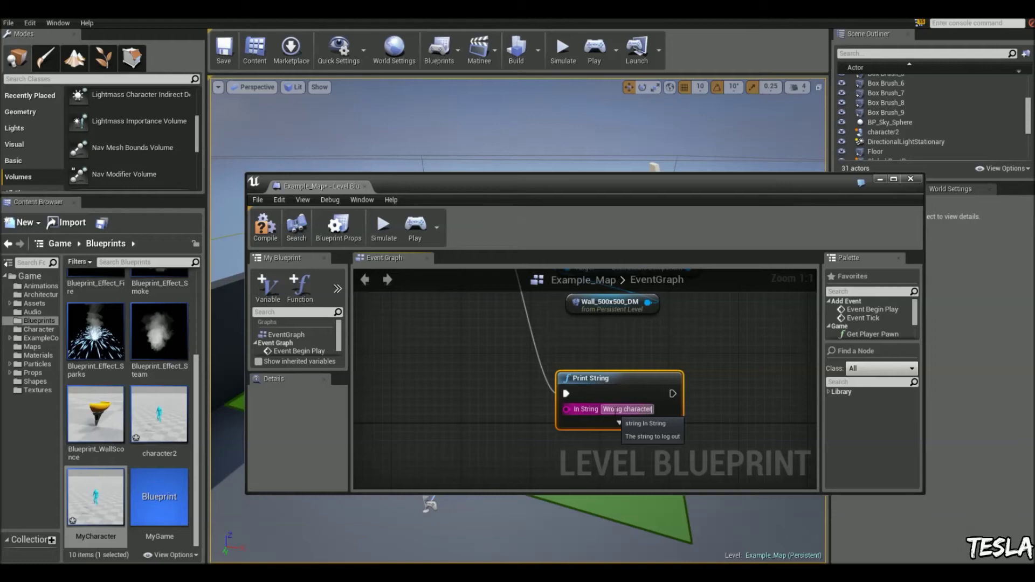
pyautogui.write('in trigger!')
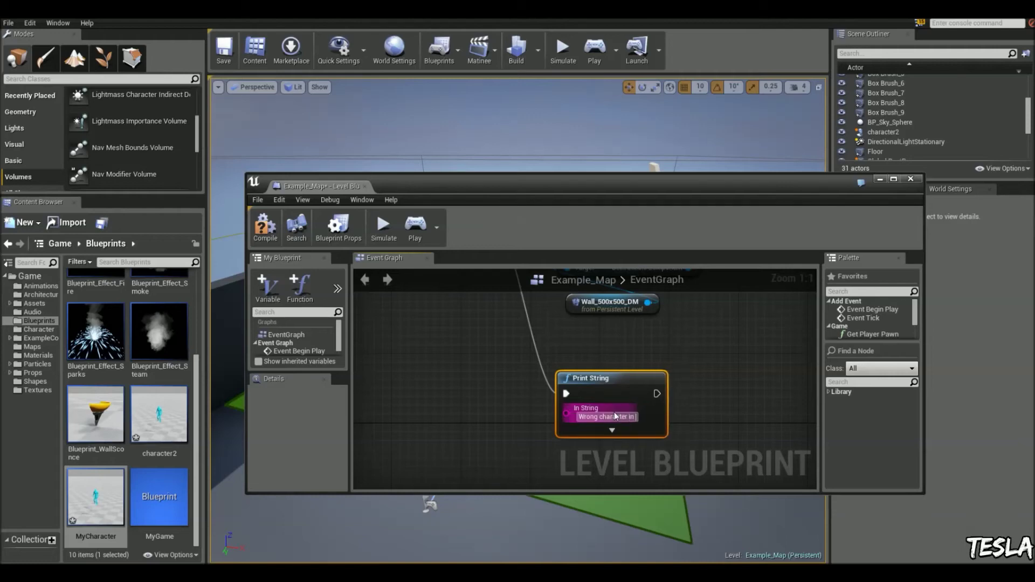
pyautogui.press('Return')
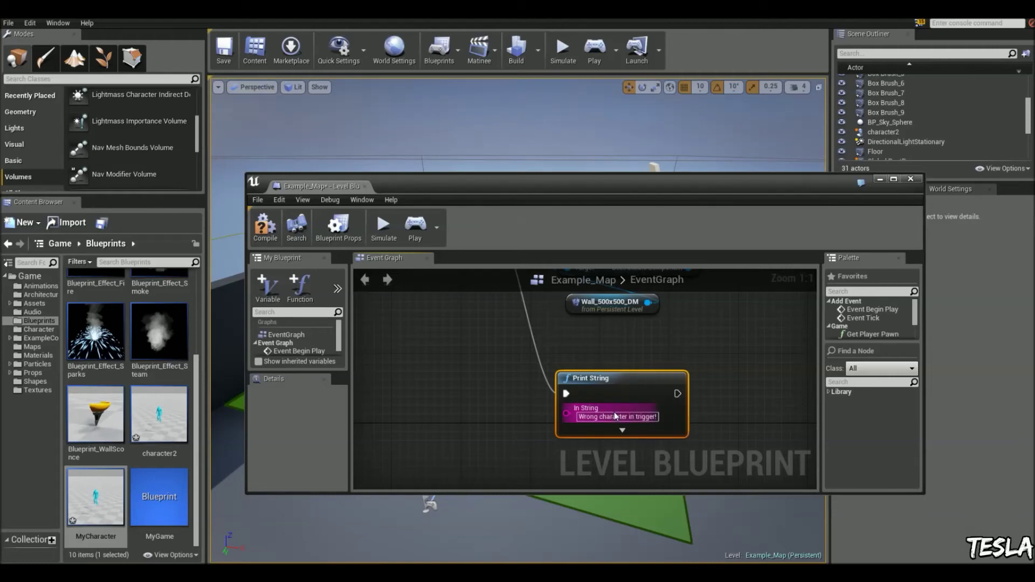
# - Deselect the Print String node and close the Level Blueprint window
pyautogui.click(650, 368)
pyautogui.moveTo(722, 333); pyautogui.dragTo(705, 359, button='right')
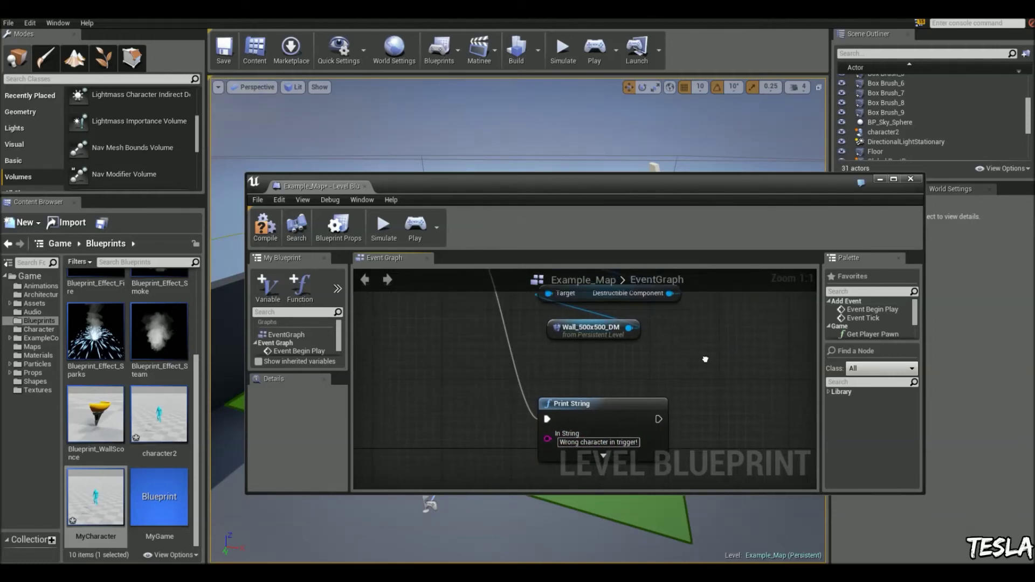
pyautogui.click(910, 179)
# - Playtest by running forward to the other character until the wall shatters, then stop
pyautogui.click(594, 47)
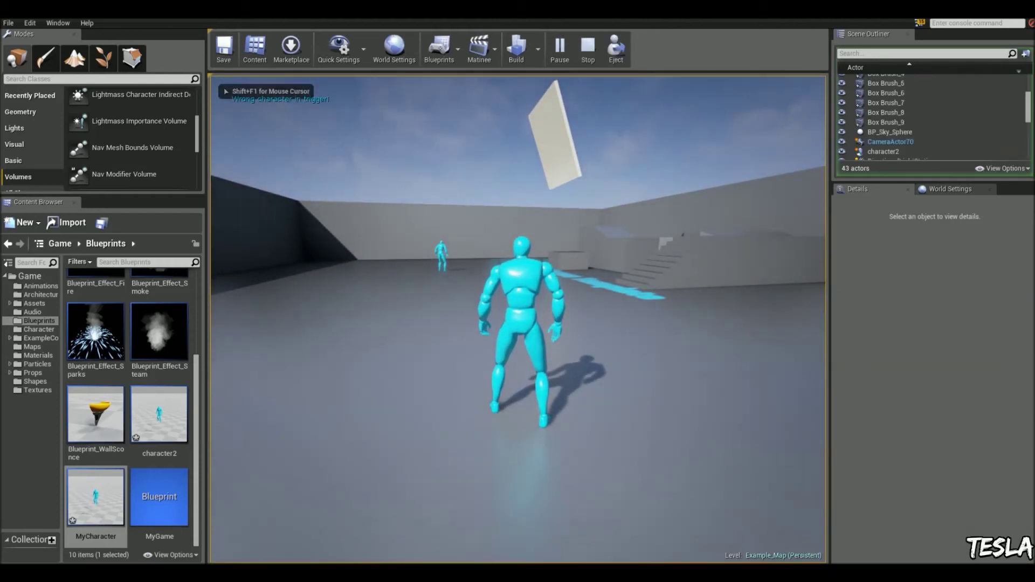
pyautogui.press('w')
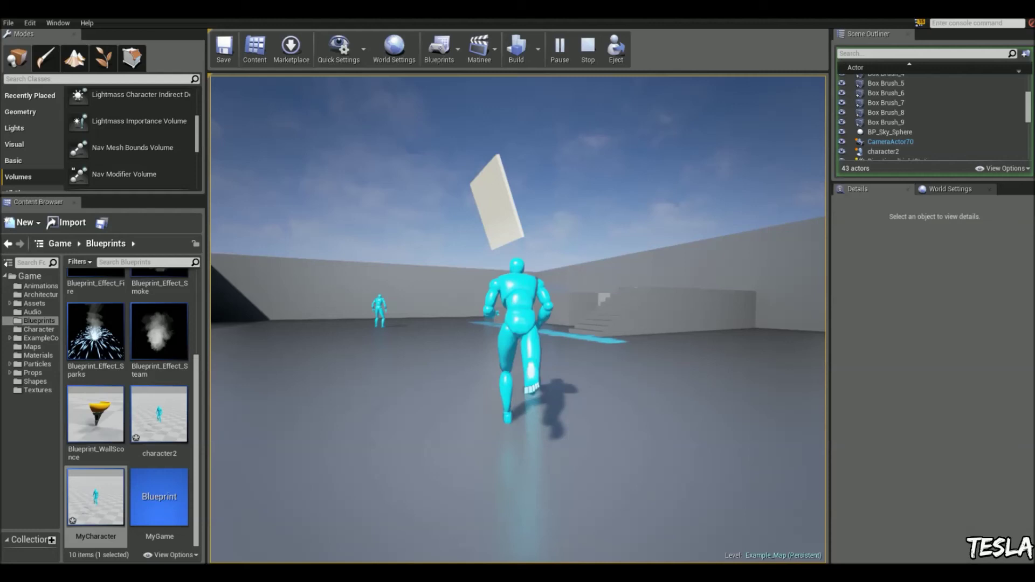
pyautogui.press('w')
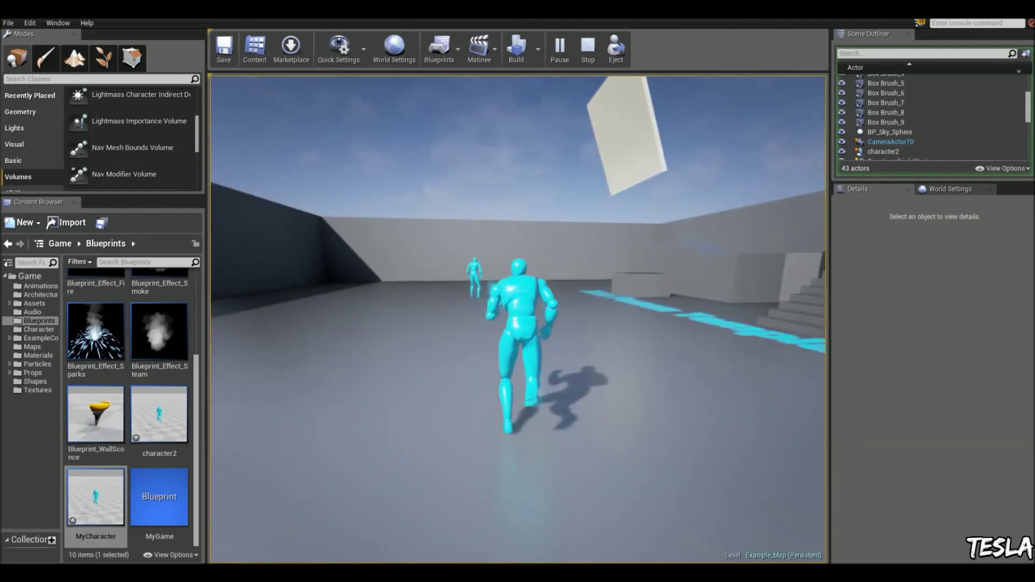
pyautogui.press('w')
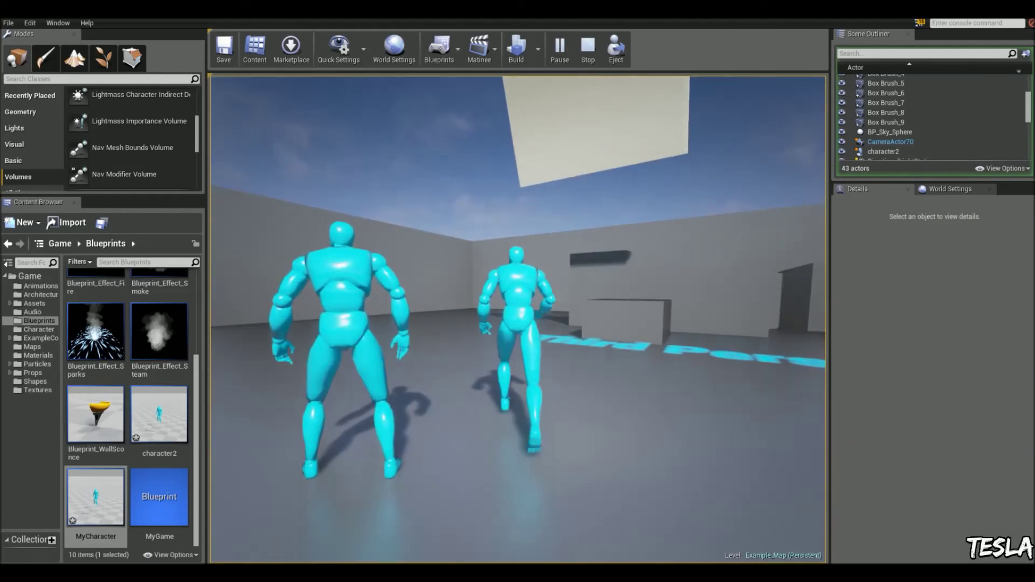
pyautogui.press('w')
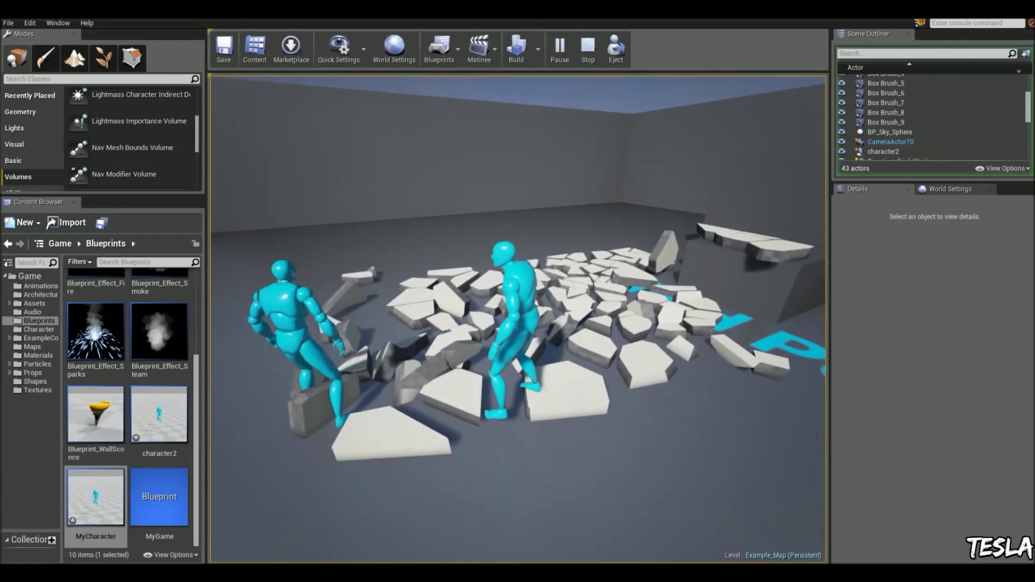
pyautogui.press('Escape')
pyautogui.scroll(-5, 784, 245)
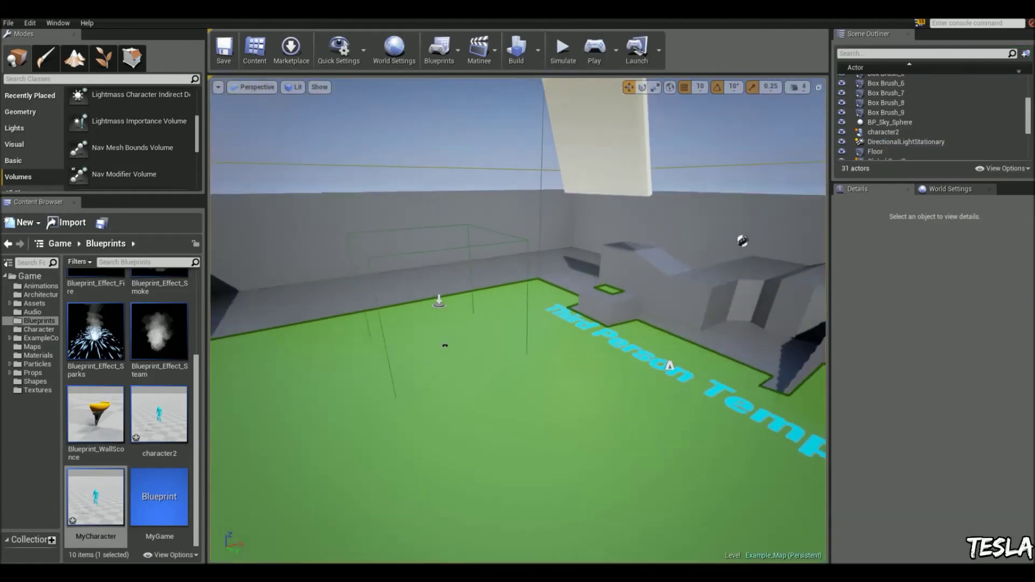
pyautogui.scroll(-5, 785, 244)
pyautogui.scroll(-4, 580, 315)
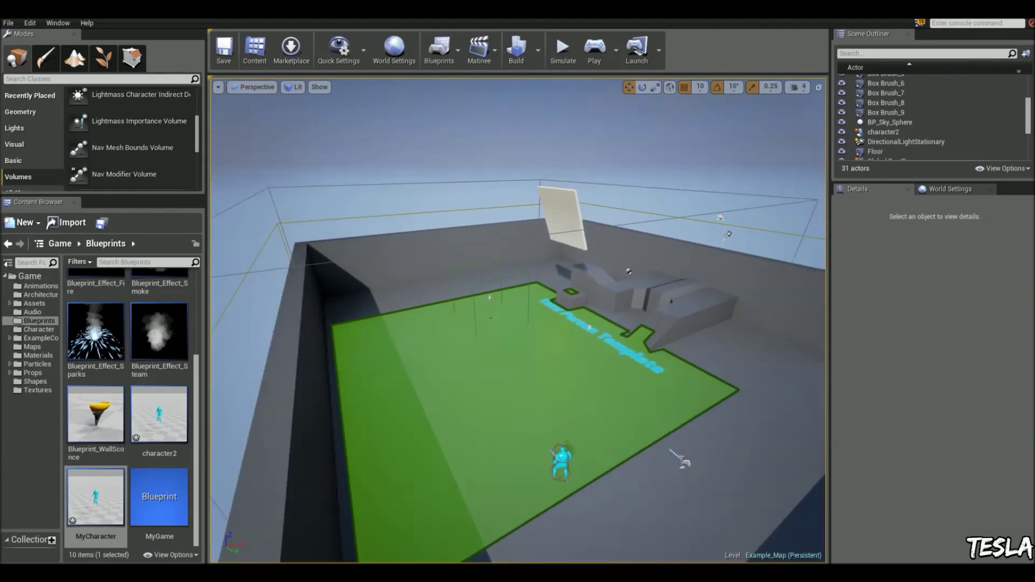
pyautogui.scroll(-3, 580, 314)
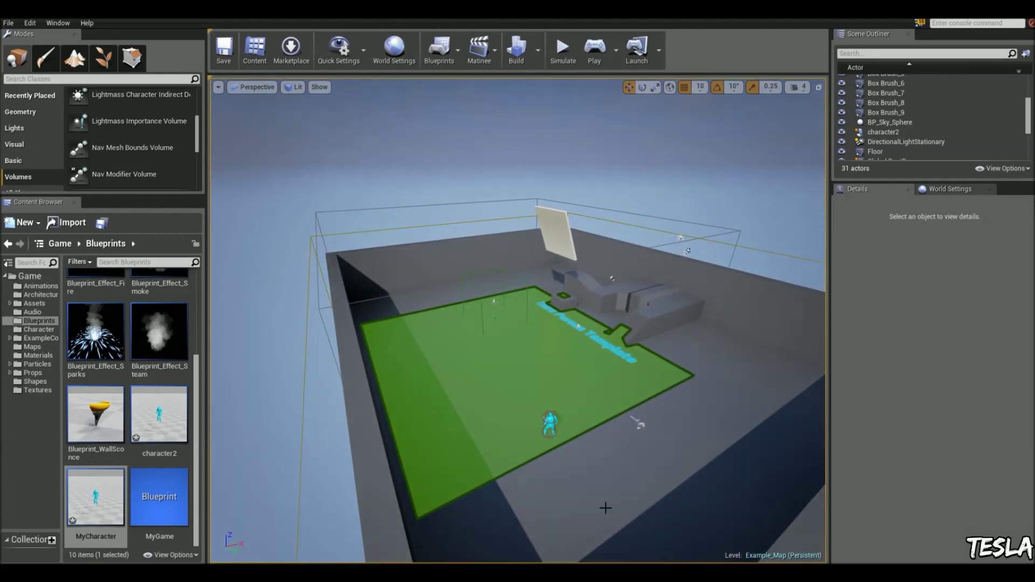